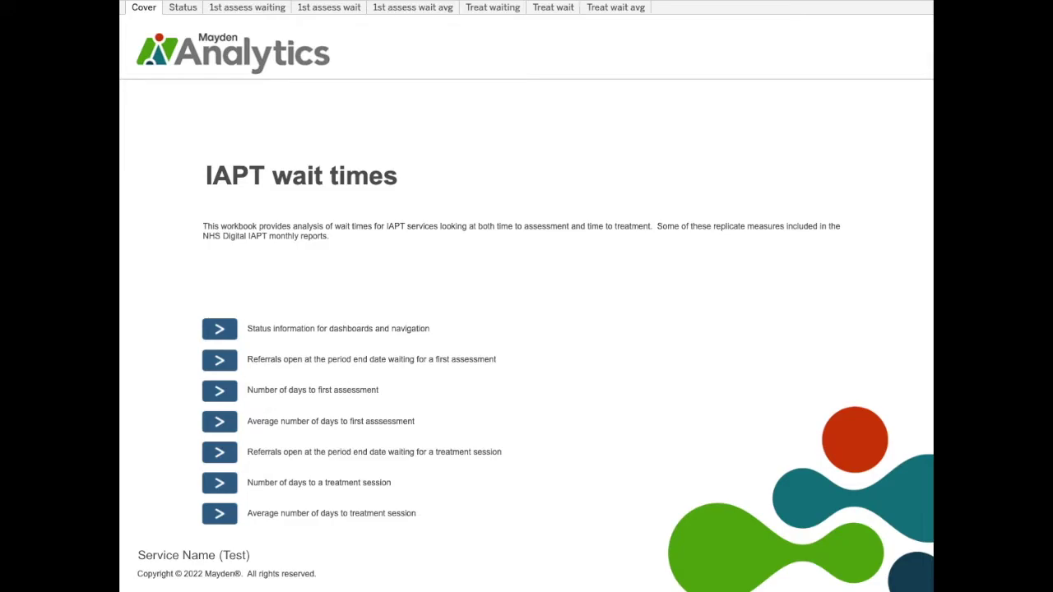
# Step: Open the Status page listing all six wait-time dashboards as up to date
pyautogui.click(219, 331)
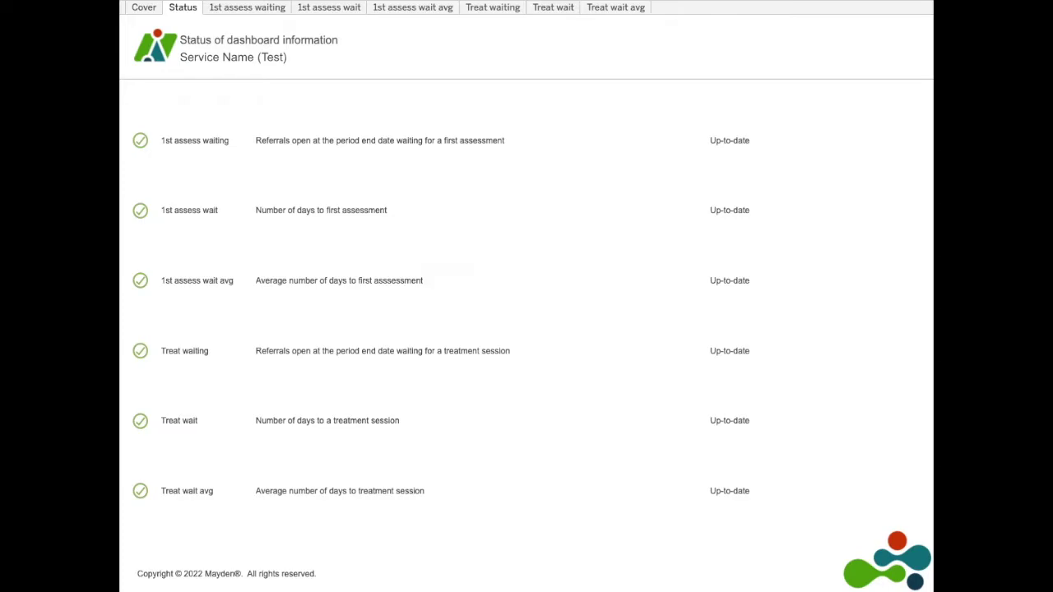
# Step: Switch to the 1st assess waiting dashboard charting 162 referrals by weeks waited
pyautogui.click(254, 9)
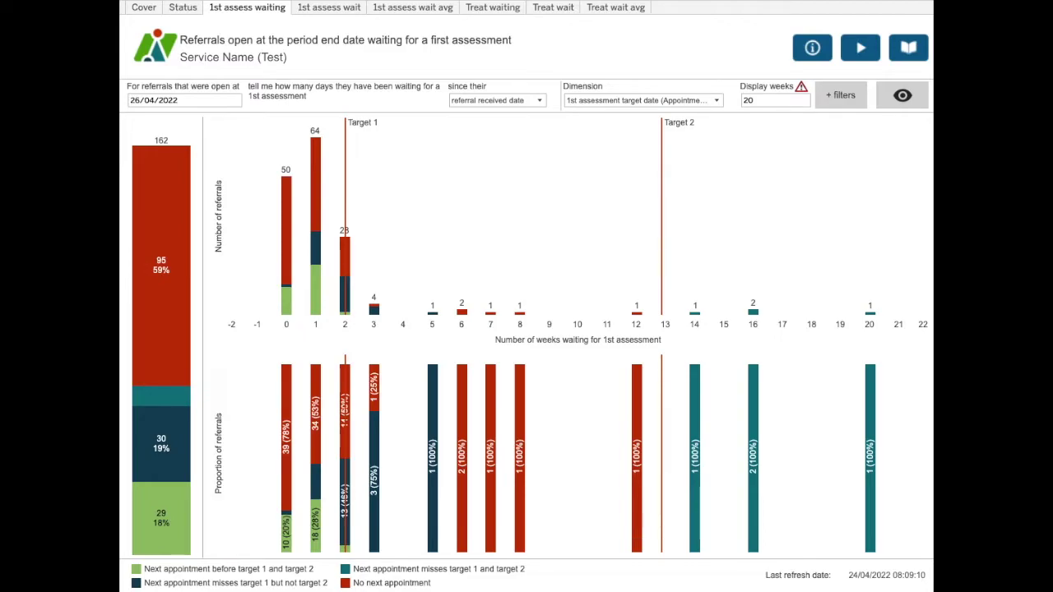
pyautogui.click(199, 101)
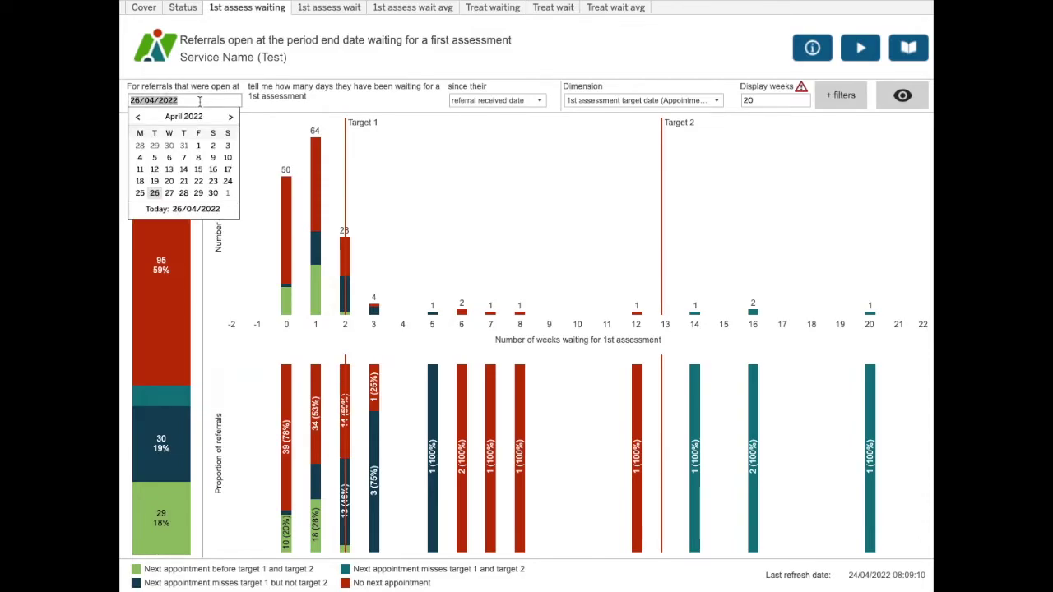
pyautogui.press('Escape')
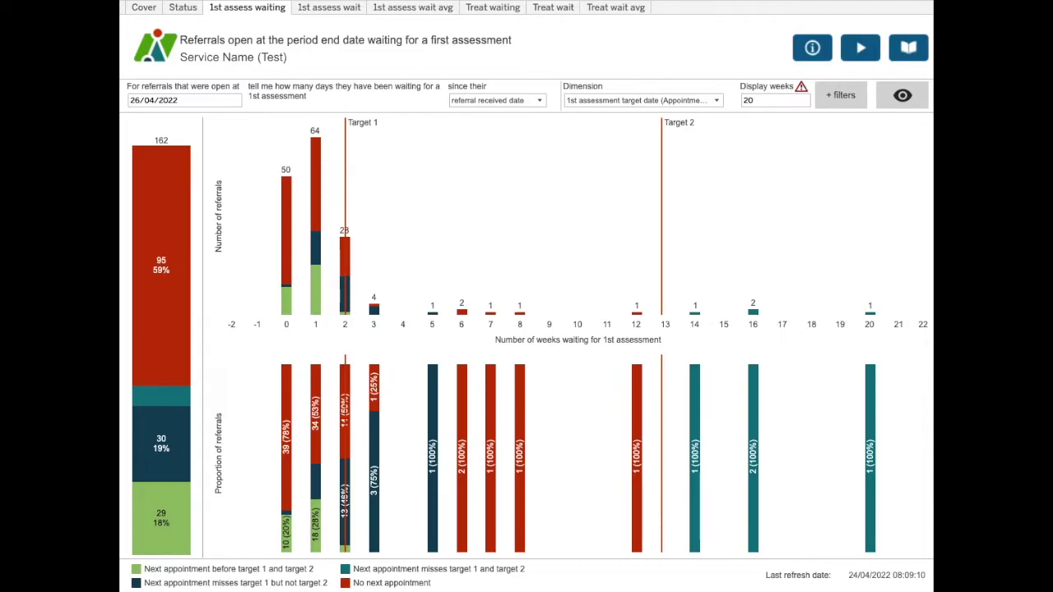
# Step: Keep 'referral received date' as the wait start and reveal the 14- and 90-day targets
pyautogui.click(510, 101)
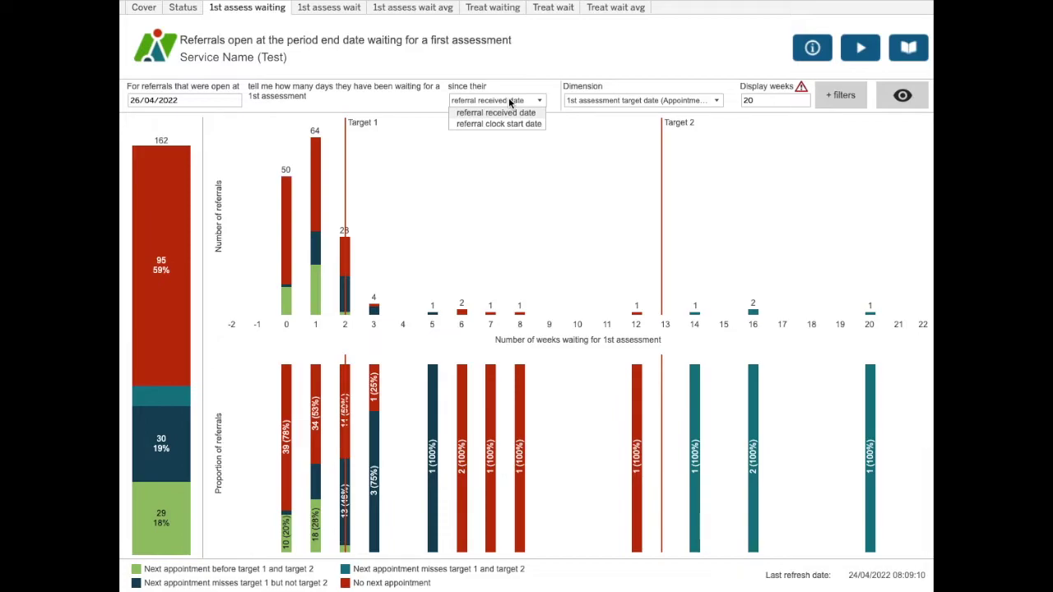
pyautogui.click(510, 101)
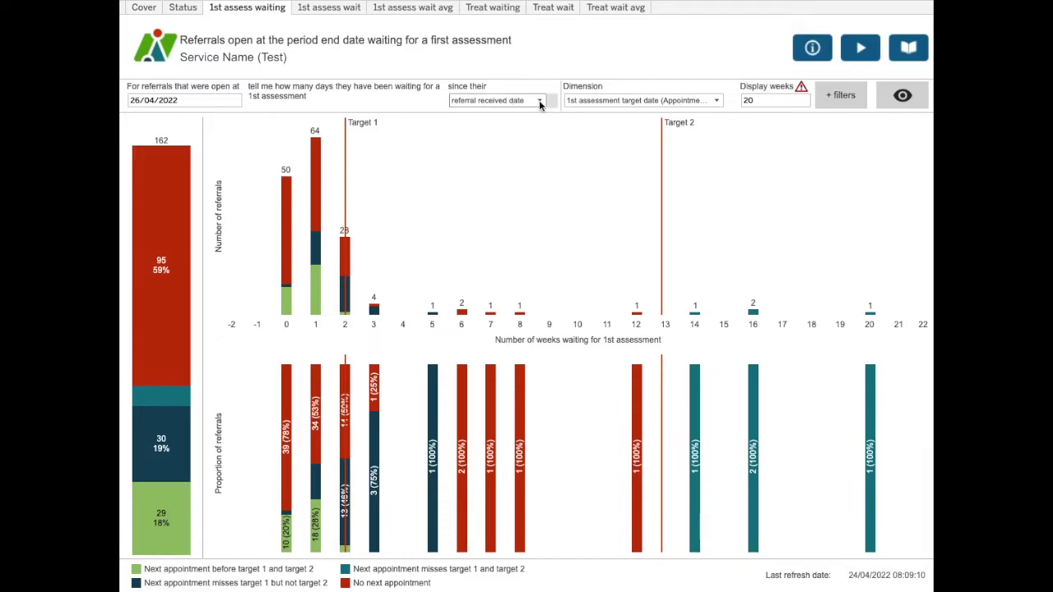
pyautogui.click(852, 108)
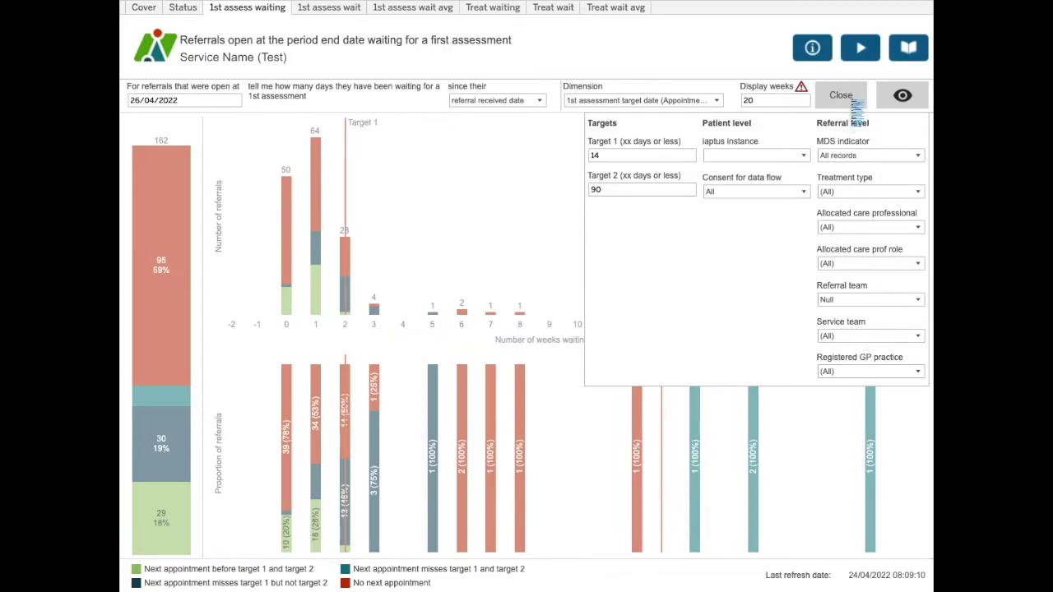
pyautogui.click(841, 95)
# Step: Toggle the filter summary on and back off to restore the report settings controls
pyautogui.click(902, 96)
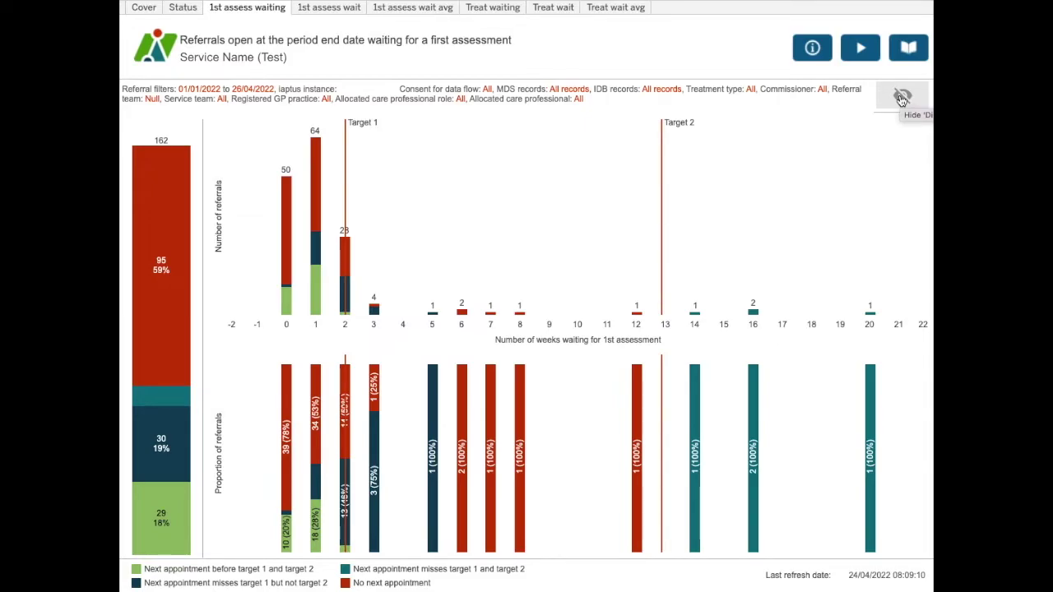
pyautogui.click(902, 98)
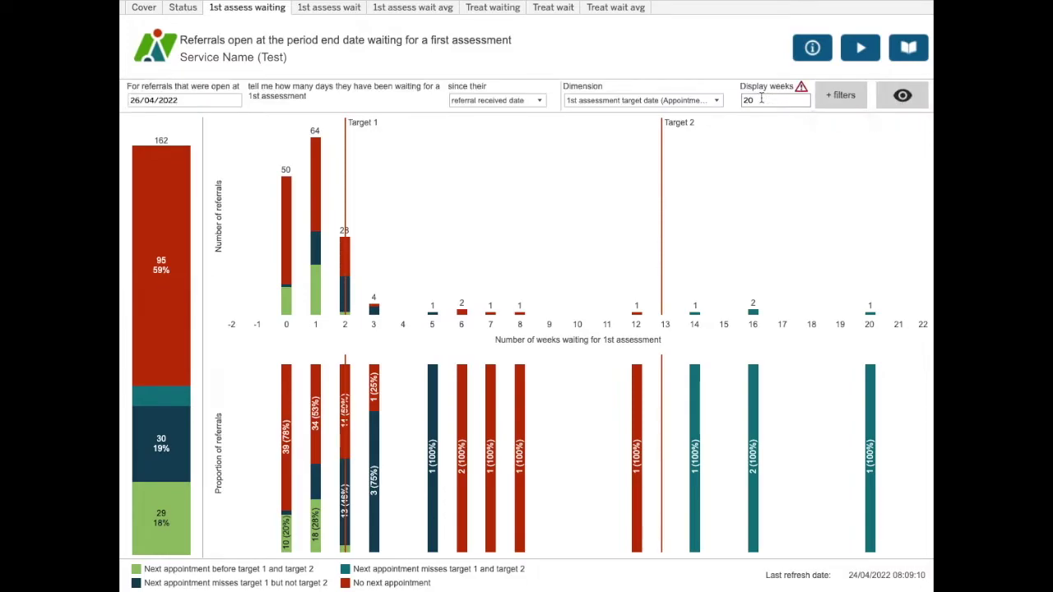
pyautogui.click(716, 99)
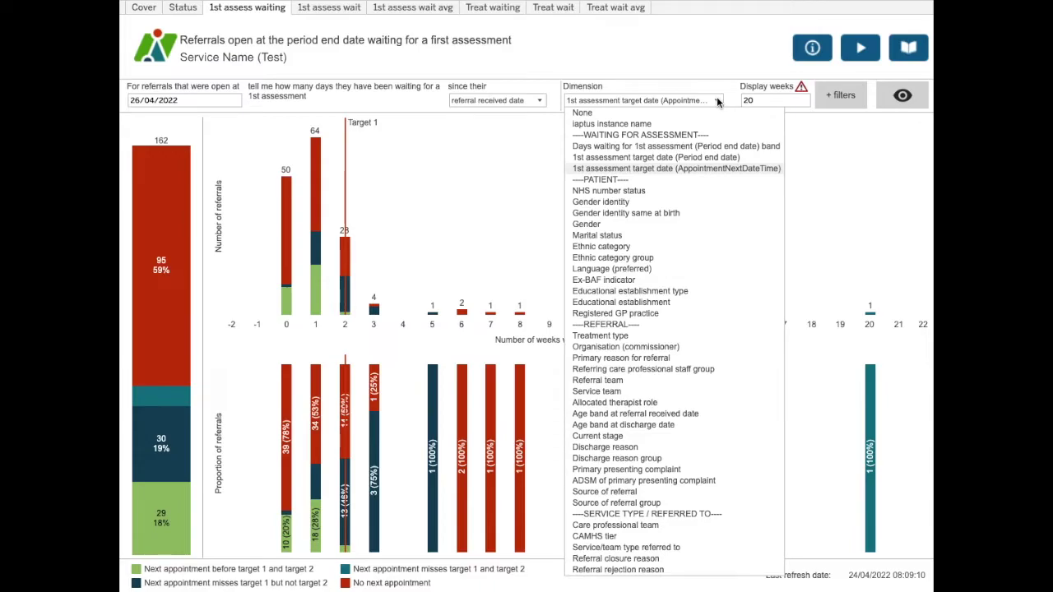
# Step: Break the charts down by '1st assessment target date (Period end date)', keeping the period end date
pyautogui.click(717, 101)
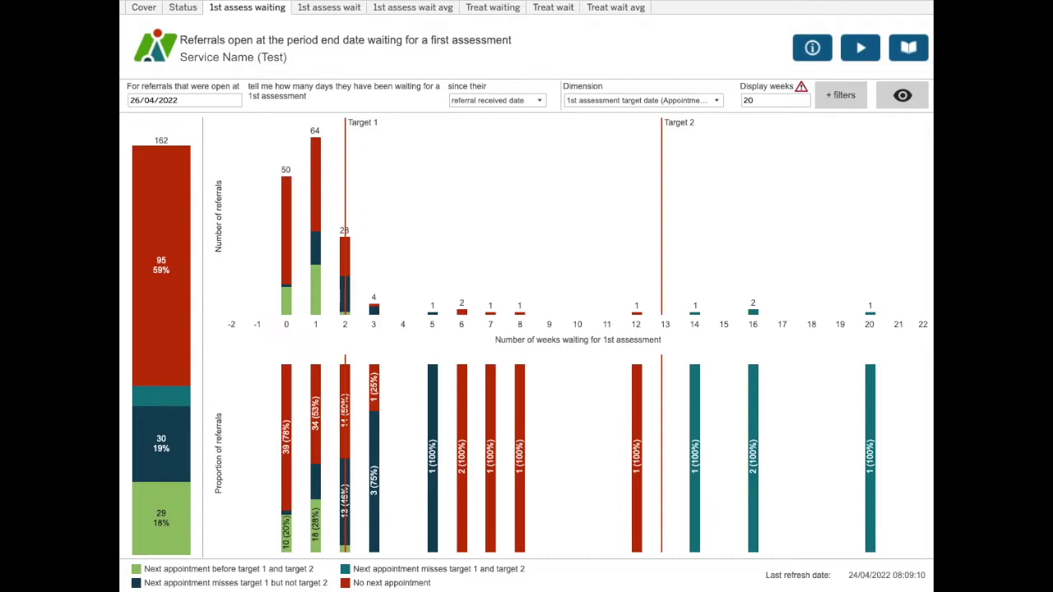
pyautogui.click(716, 100)
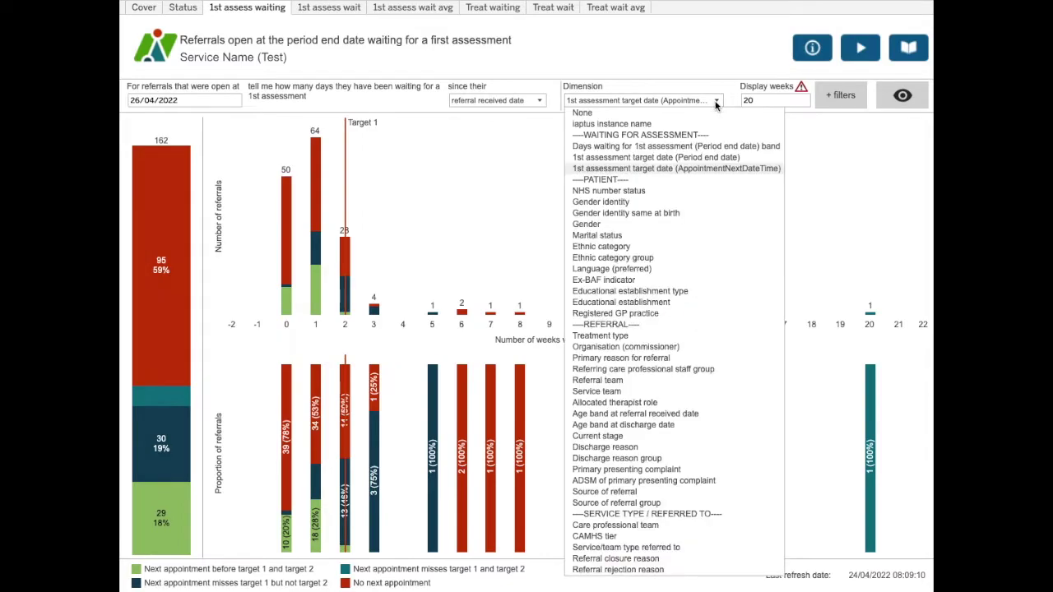
pyautogui.click(699, 159)
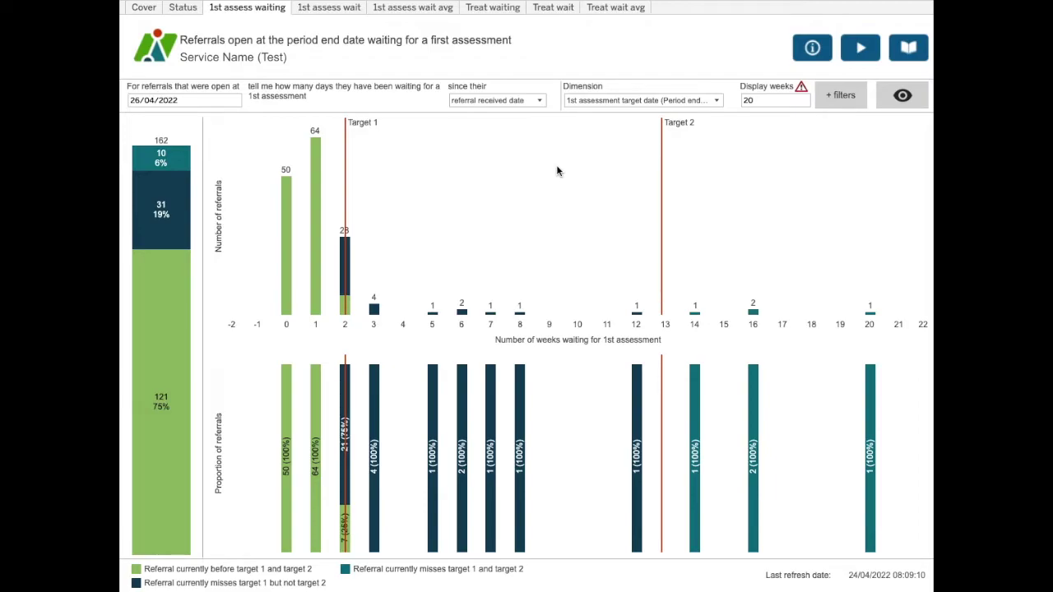
pyautogui.click(184, 99)
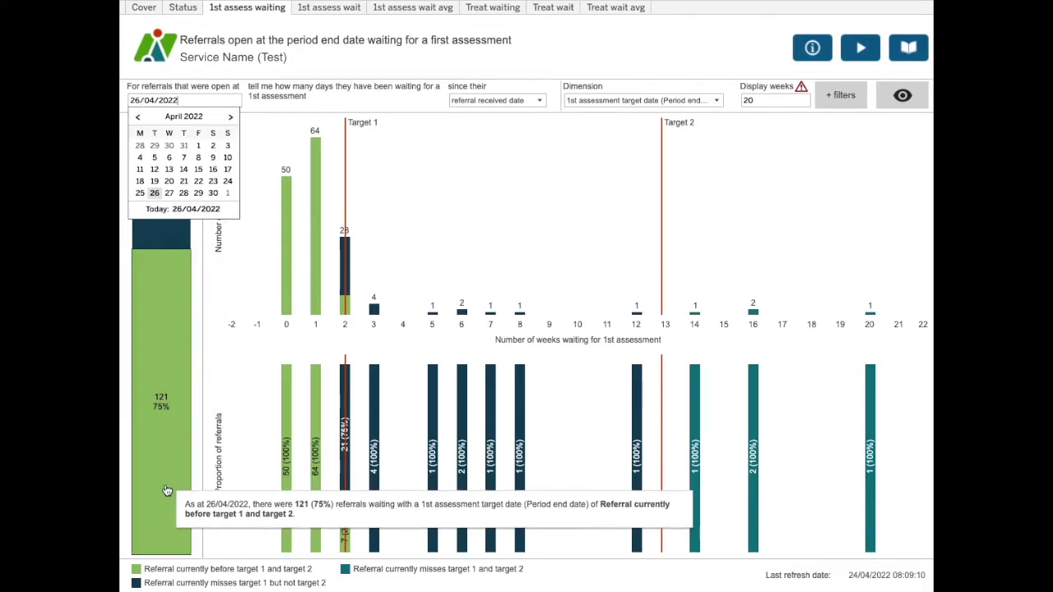
pyautogui.click(120, 539)
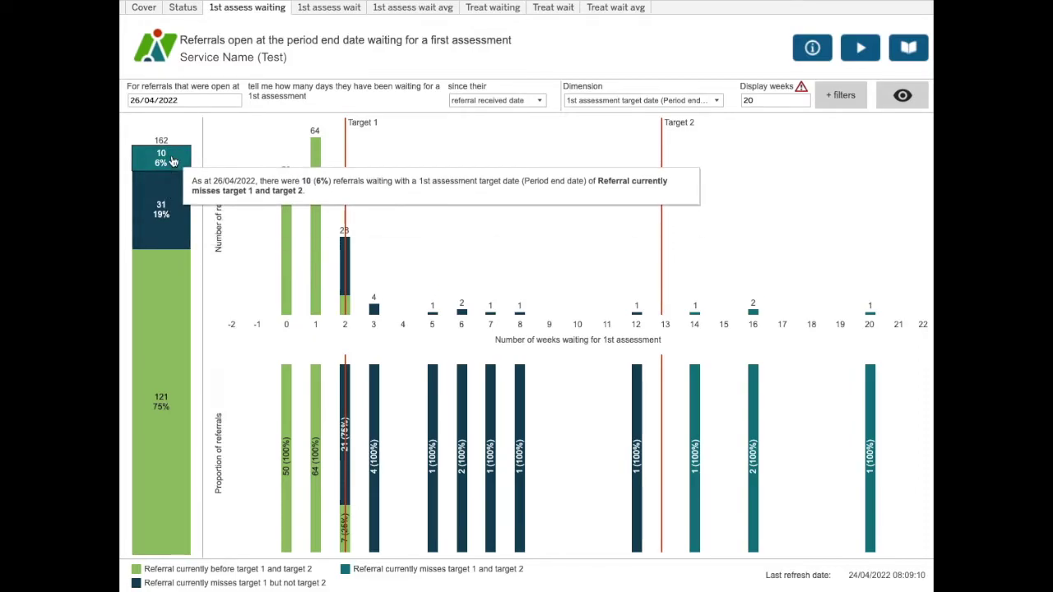
pyautogui.click(603, 100)
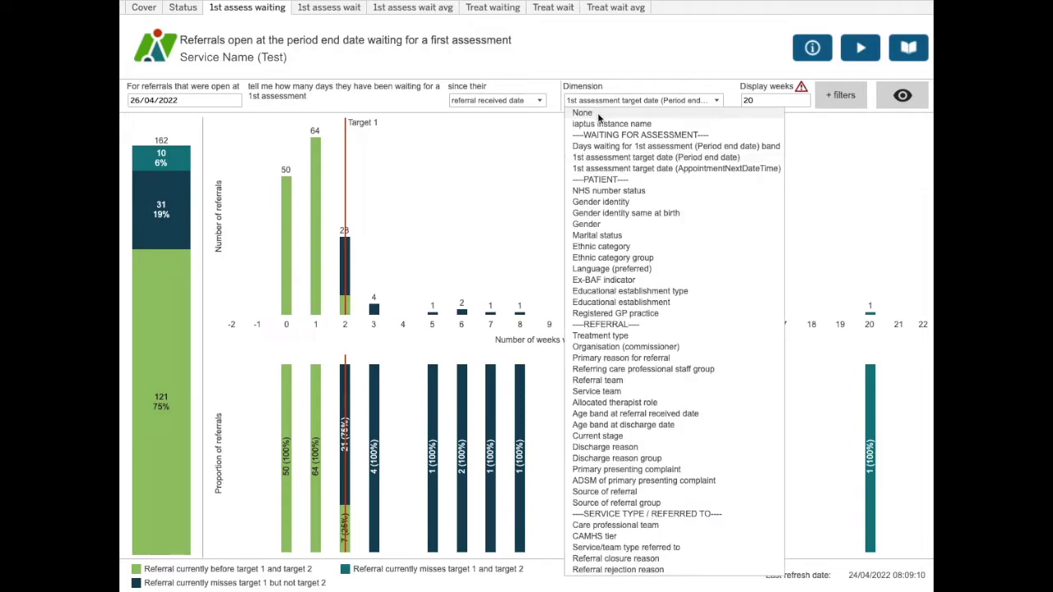
# Step: Split charts by 'Days waiting for 1st assessment (Period end date) band' and select the display-weeks value
pyautogui.click(599, 146)
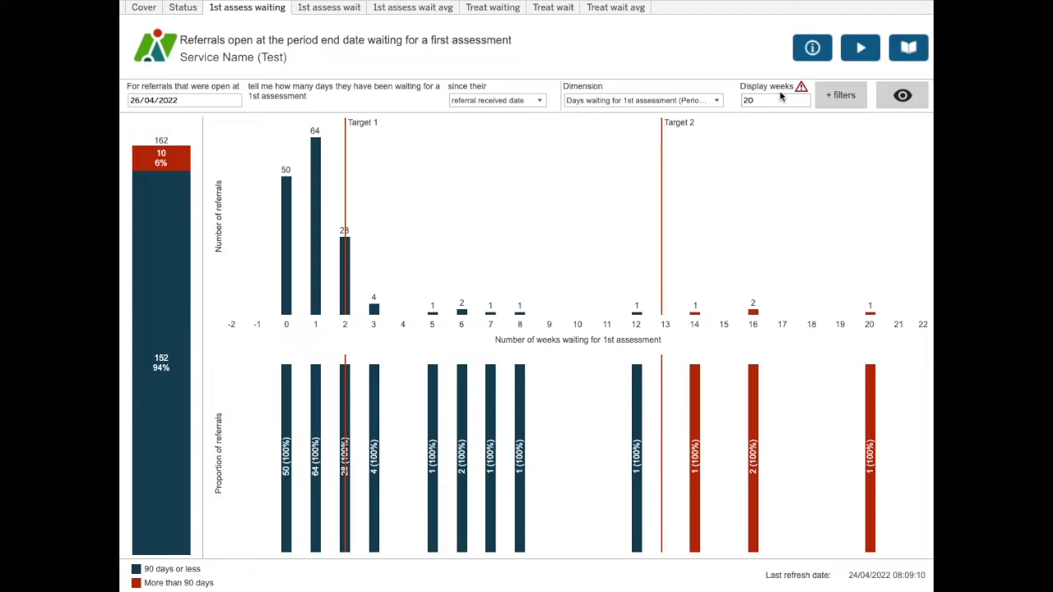
pyautogui.moveTo(801, 90)
pyautogui.click(770, 100)
pyautogui.write('8')
pyautogui.press('Return')
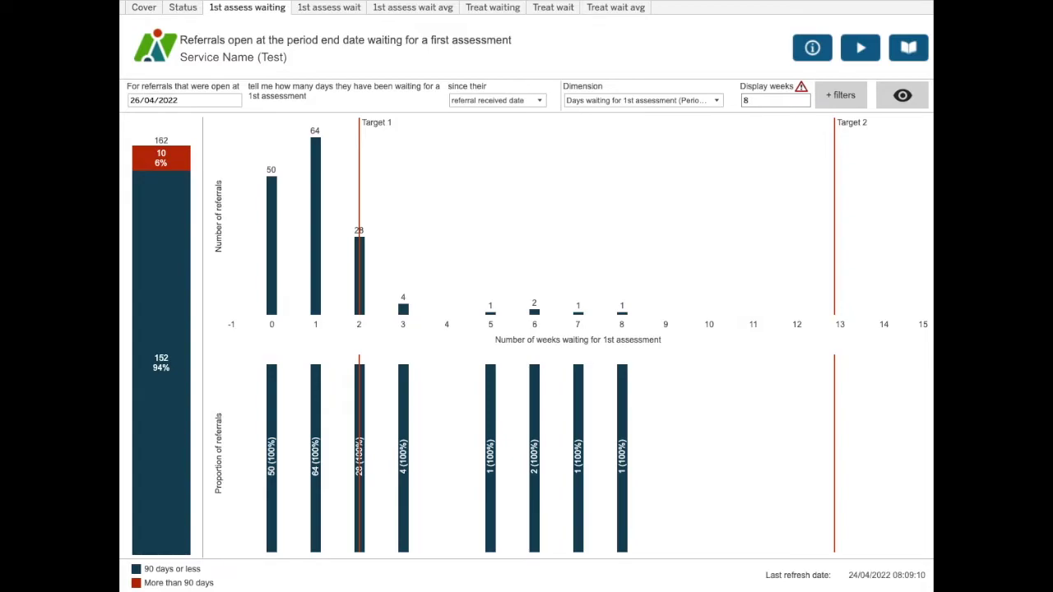
pyautogui.hotkey('ctrl', 'a')
pyautogui.write('20')
pyautogui.click(766, 63)
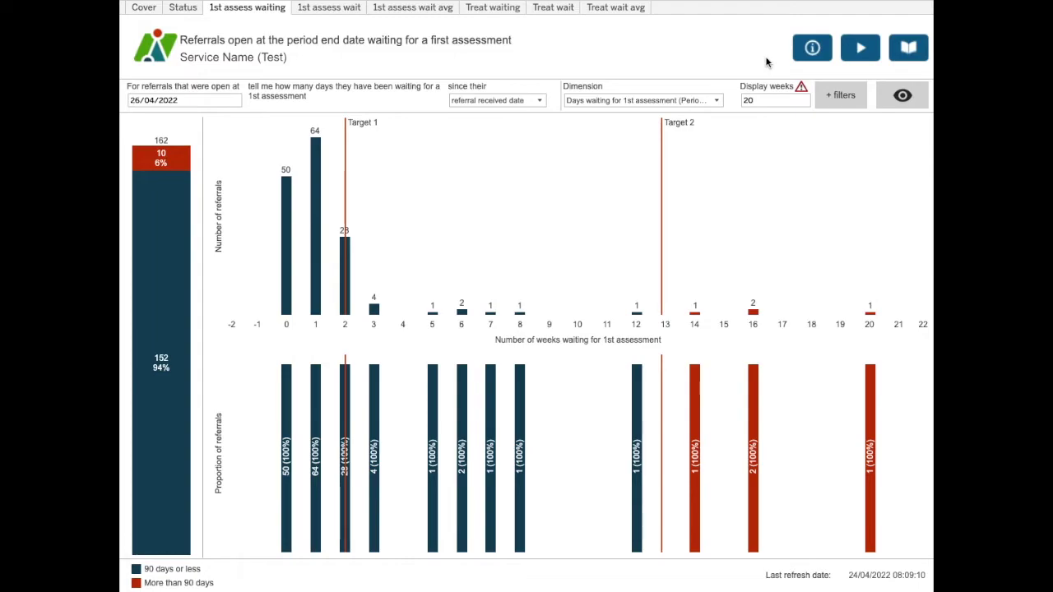
pyautogui.click(808, 51)
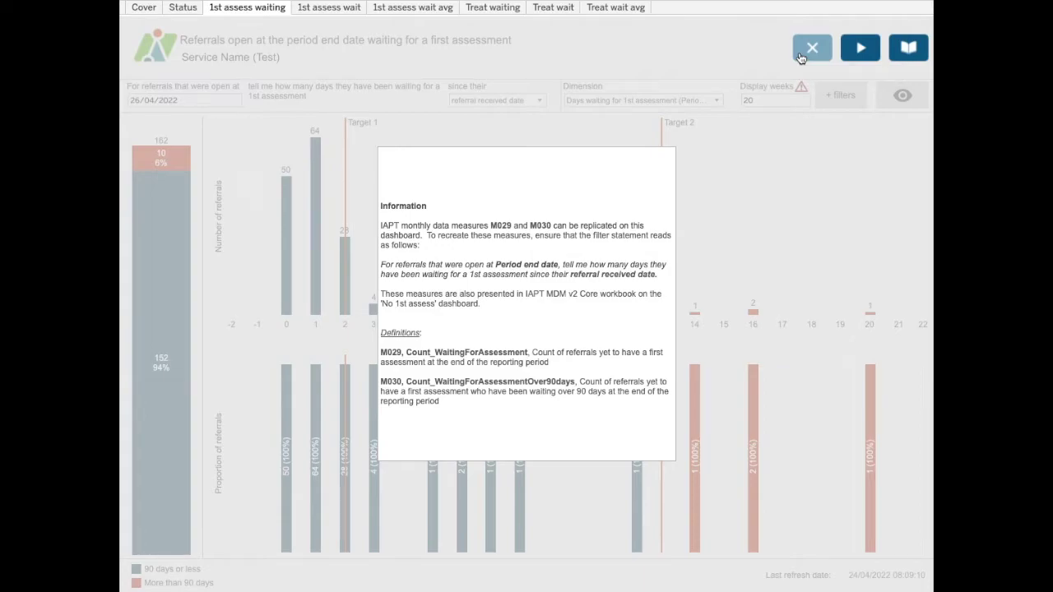
pyautogui.click(802, 56)
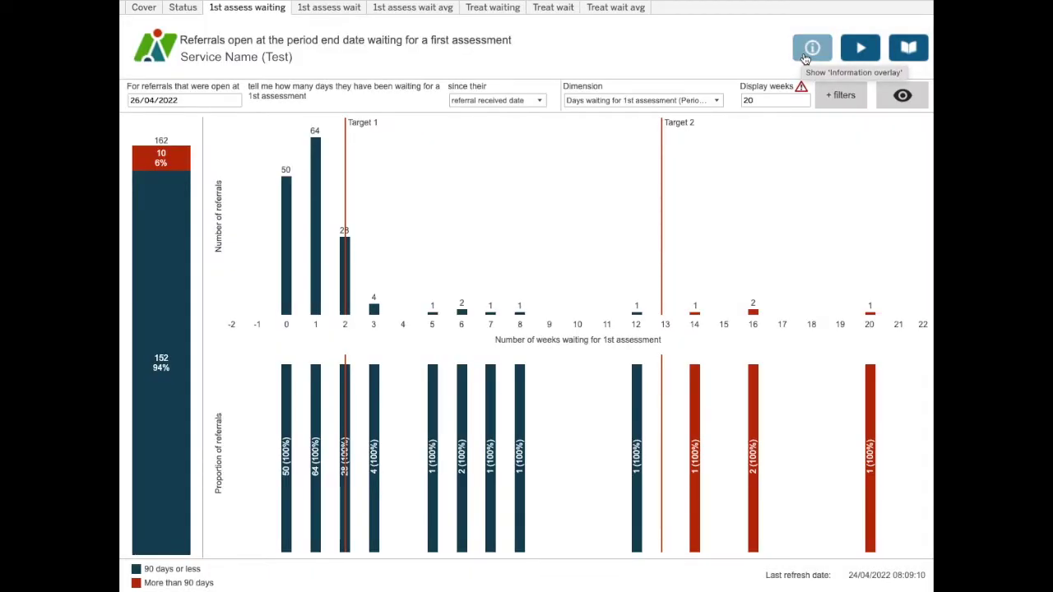
pyautogui.click(900, 56)
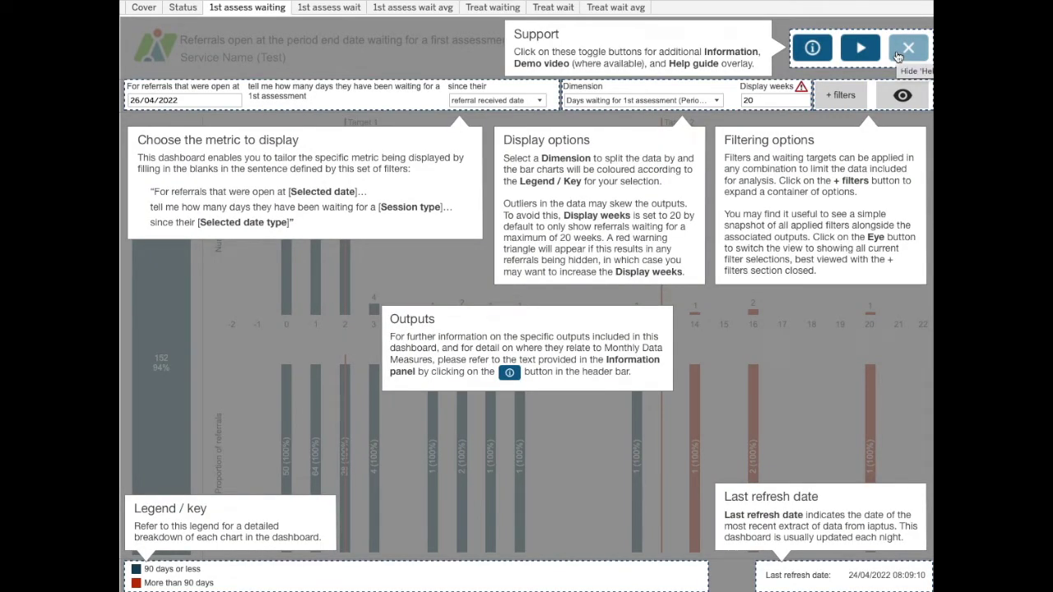
pyautogui.click(898, 56)
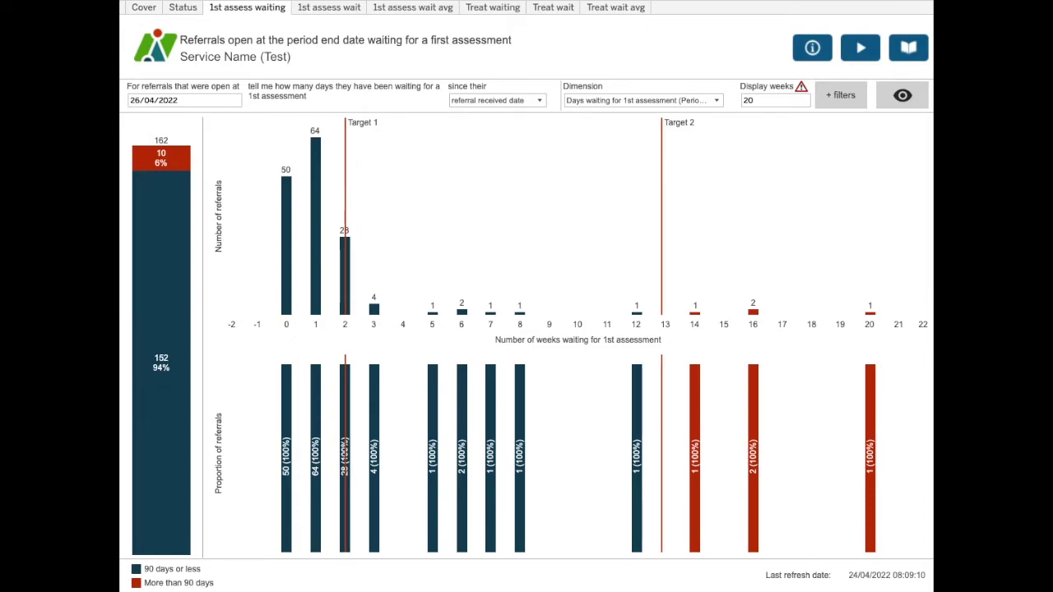
pyautogui.click(328, 7)
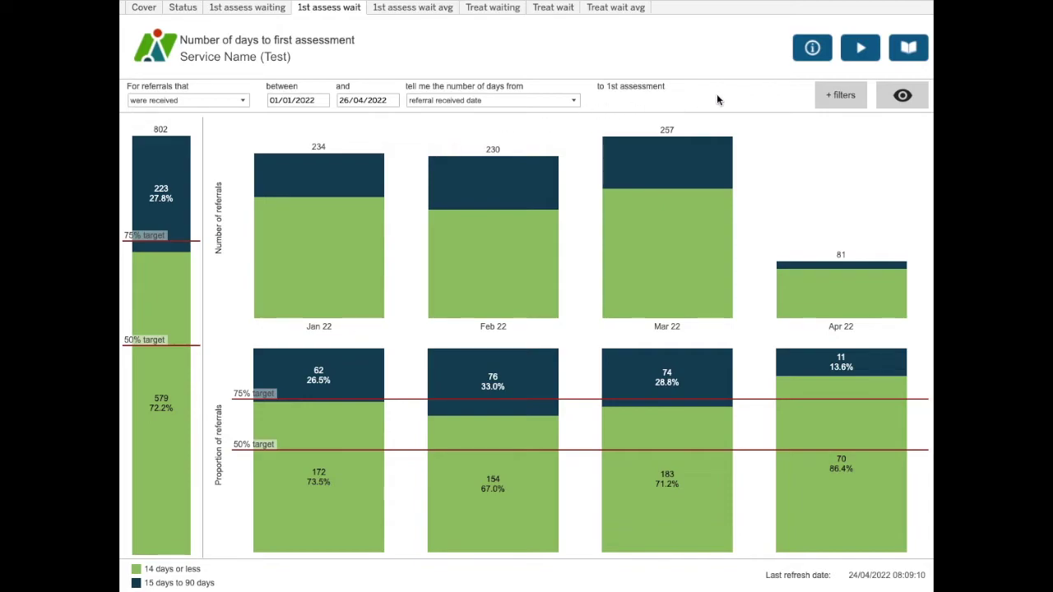
# Step: Open and then close the extra filters and targets panel to reveal the full chart
pyautogui.click(839, 97)
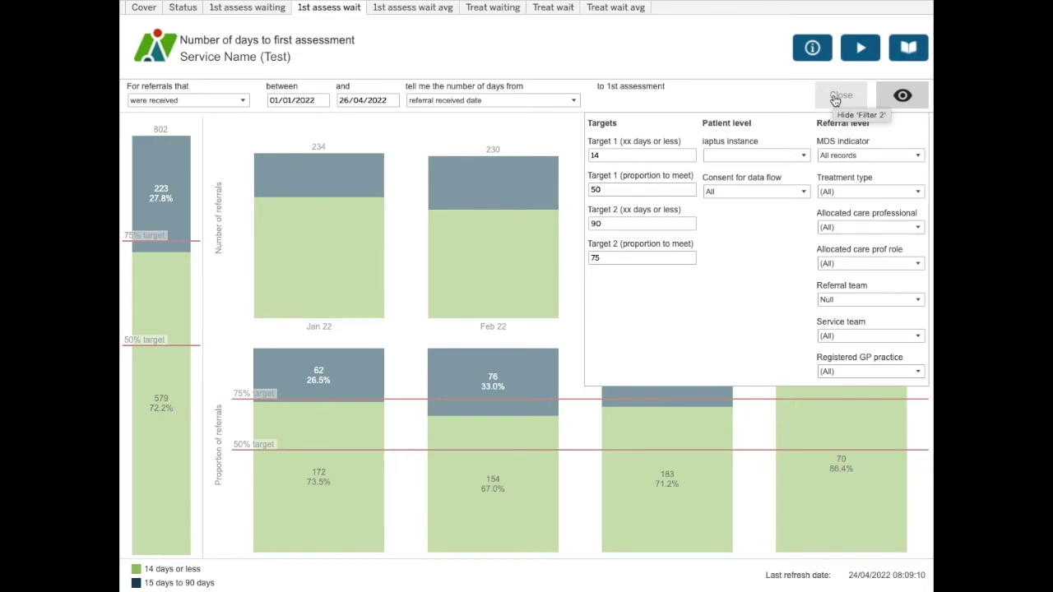
pyautogui.click(836, 97)
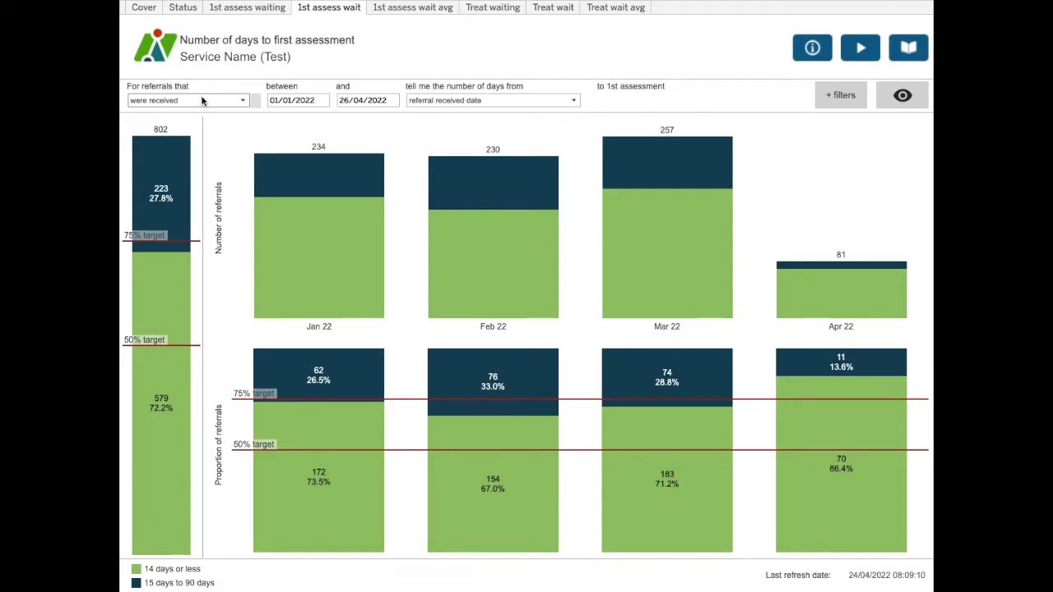
pyautogui.click(203, 100)
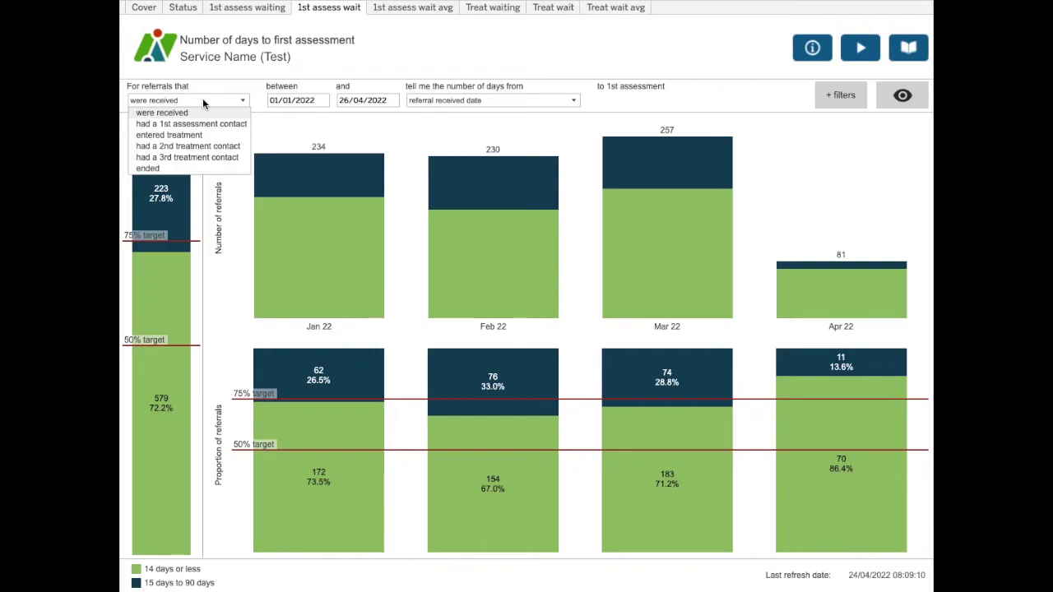
# Step: Leave the wait start date unchanged and switch to the '1st assess wait avg' sheet
pyautogui.click(455, 100)
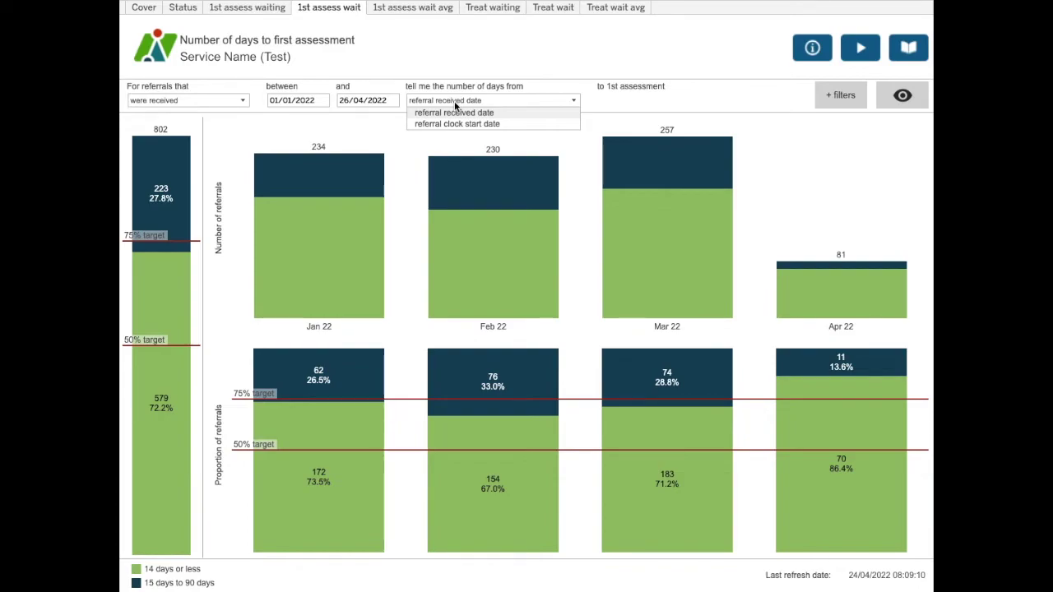
pyautogui.click(455, 108)
pyautogui.click(416, 10)
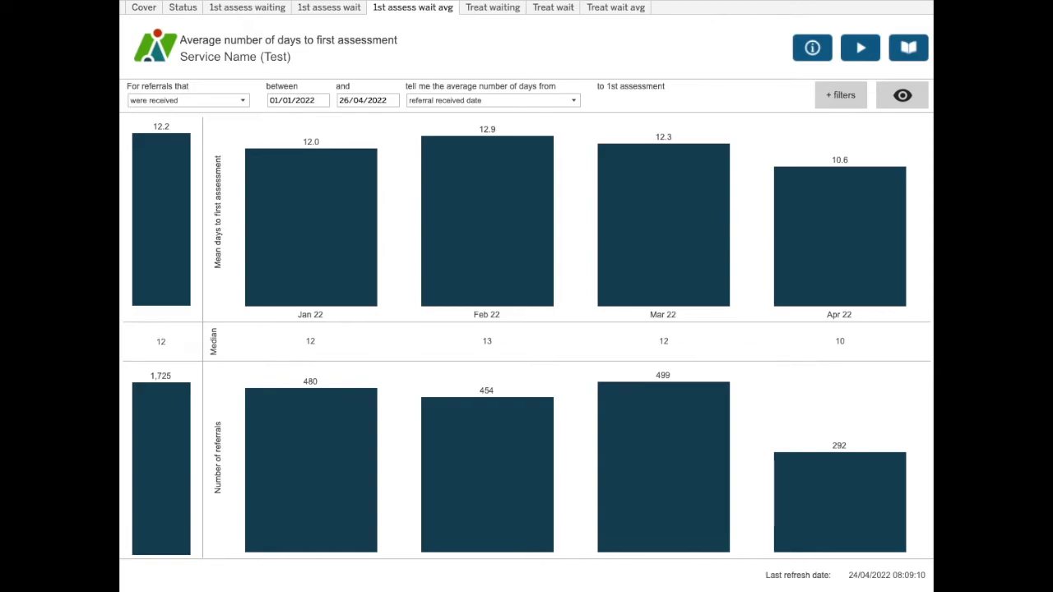
# Step: After reviewing the 12.2-day mean and 12-day median, go to the Treat waiting sheet
pyautogui.click(494, 10)
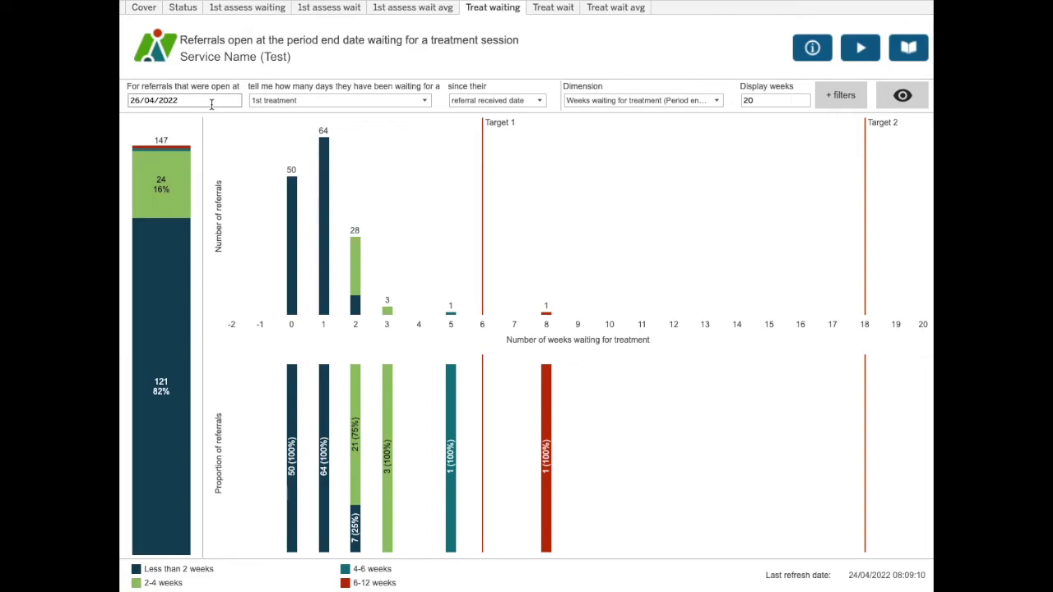
# Step: Keep '1st treatment' from 'referral received date' and show the 42- and 126-day targets
pyautogui.click(293, 100)
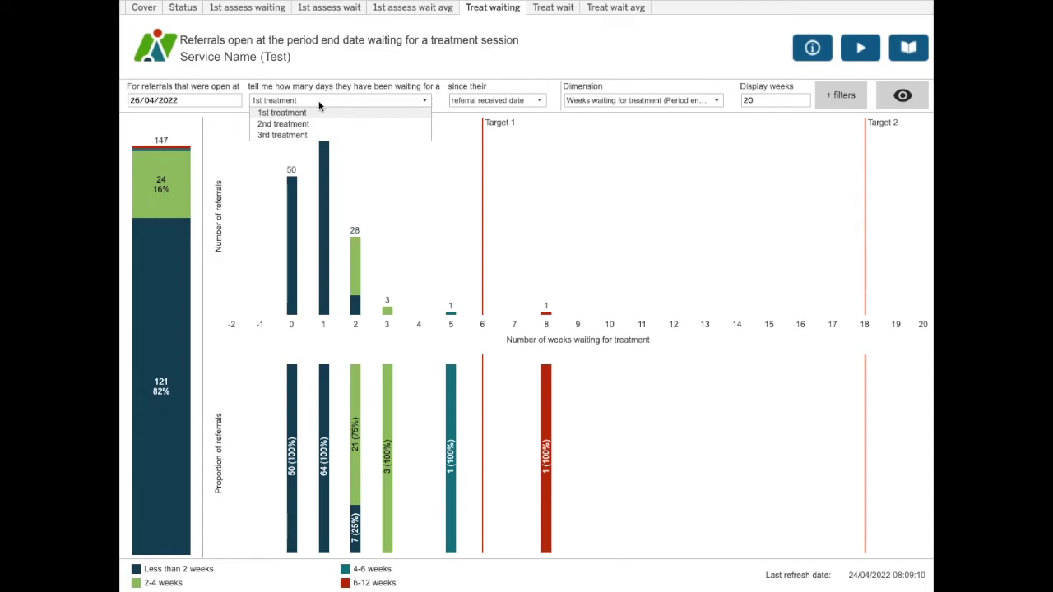
pyautogui.click(320, 110)
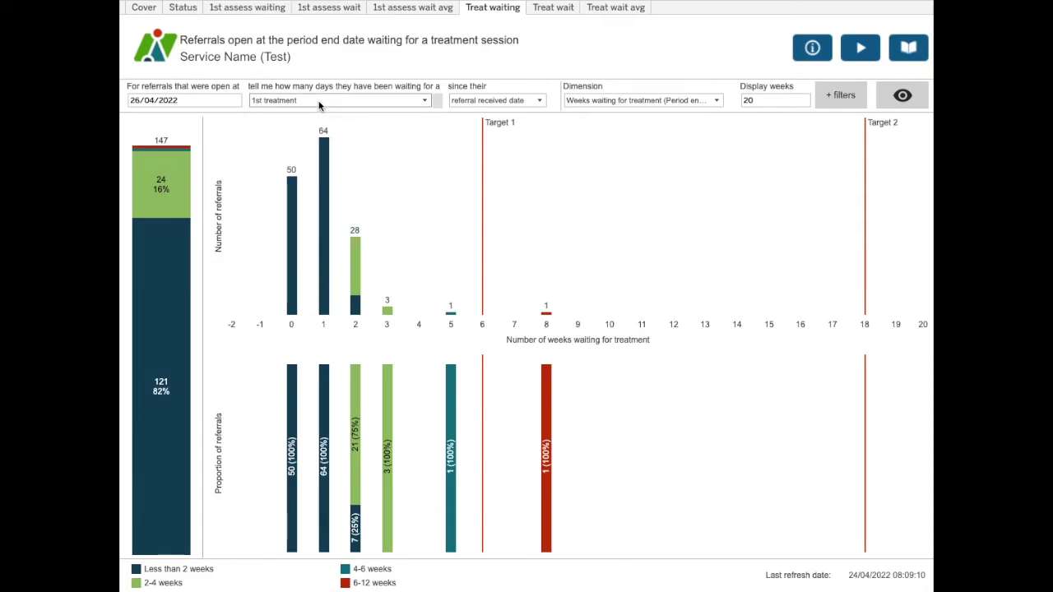
pyautogui.click(503, 100)
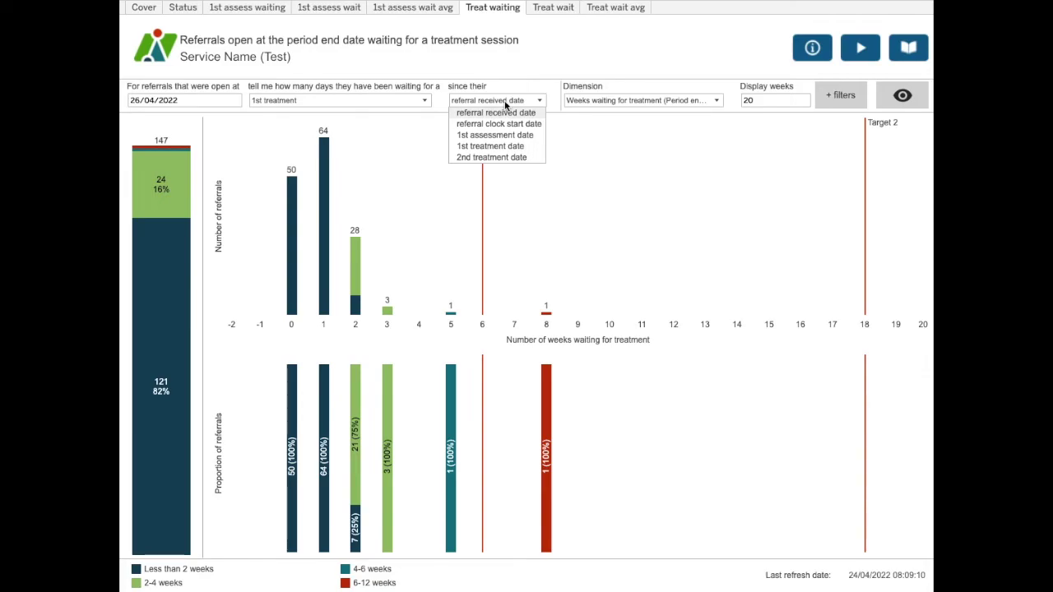
pyautogui.click(505, 102)
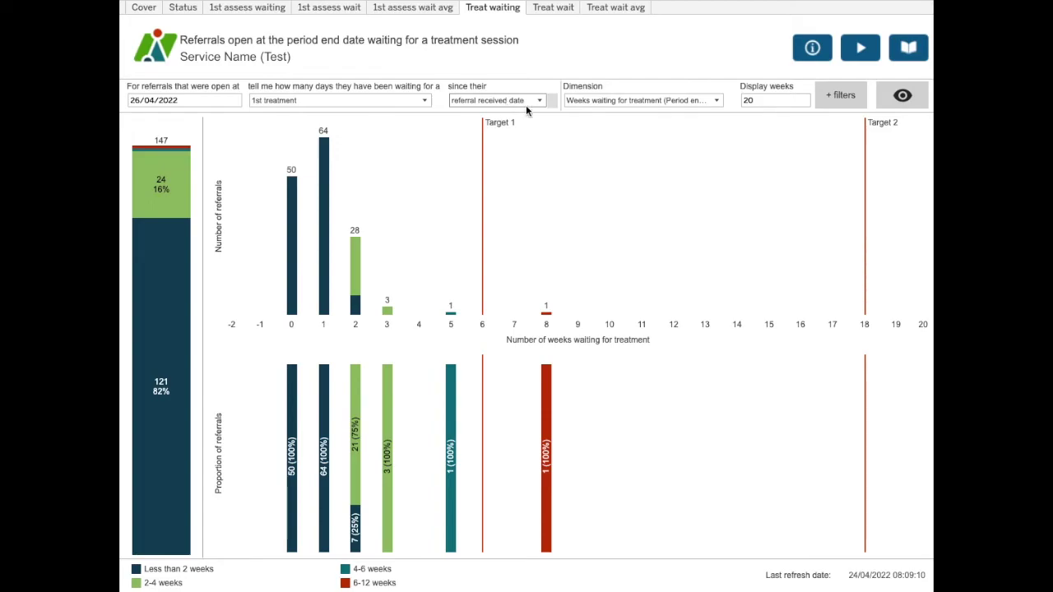
pyautogui.click(839, 95)
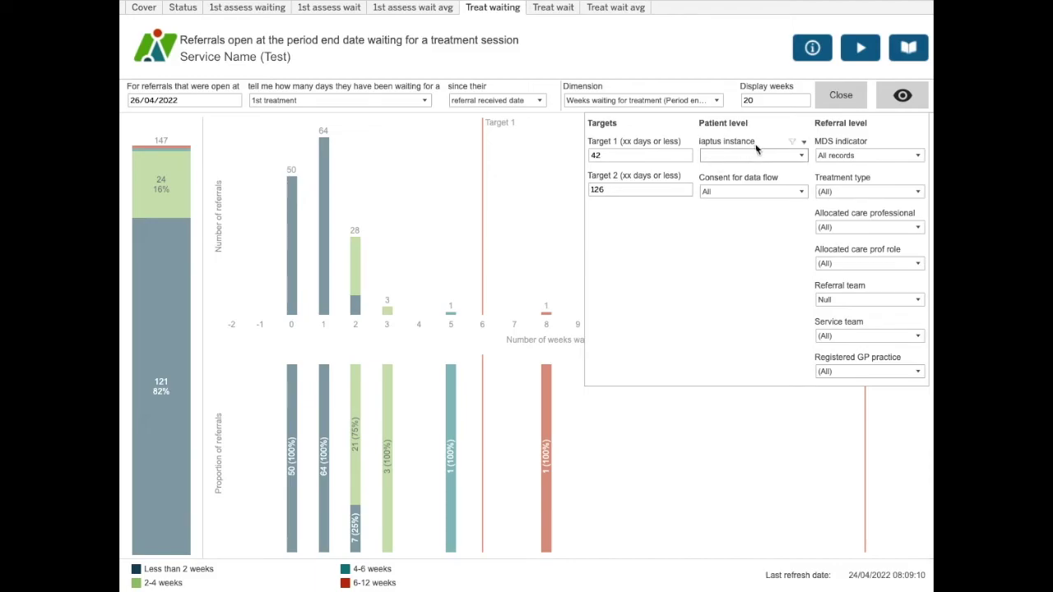
# Step: Hide the 42- and 126-day targets panel and switch to the Treat wait sheet
pyautogui.click(839, 98)
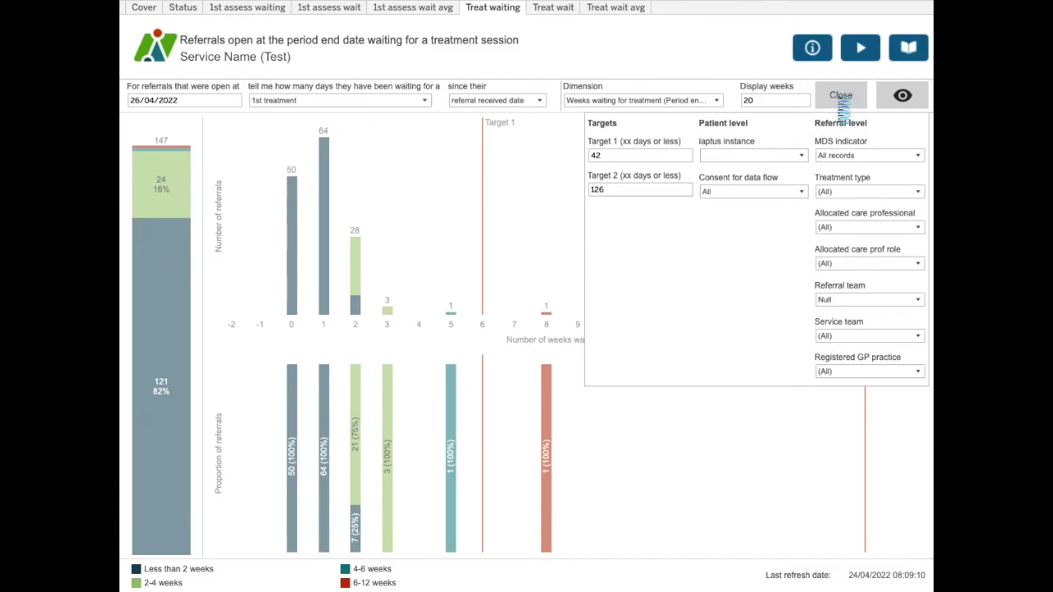
pyautogui.click(557, 10)
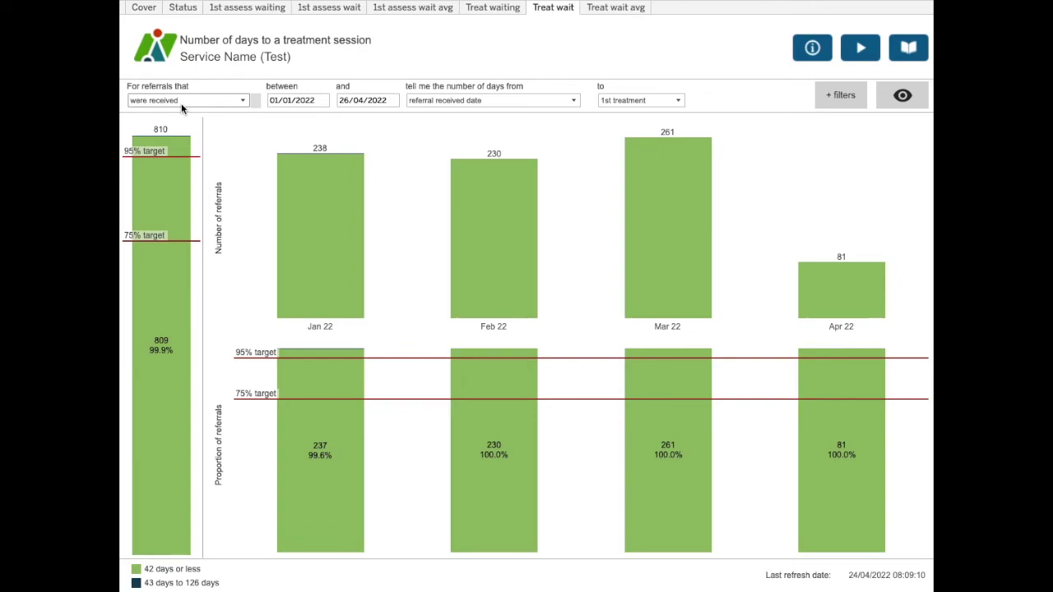
# Step: Review the referral stage, wait start date and treatment end point filters, keeping 'were received'
pyautogui.click(180, 101)
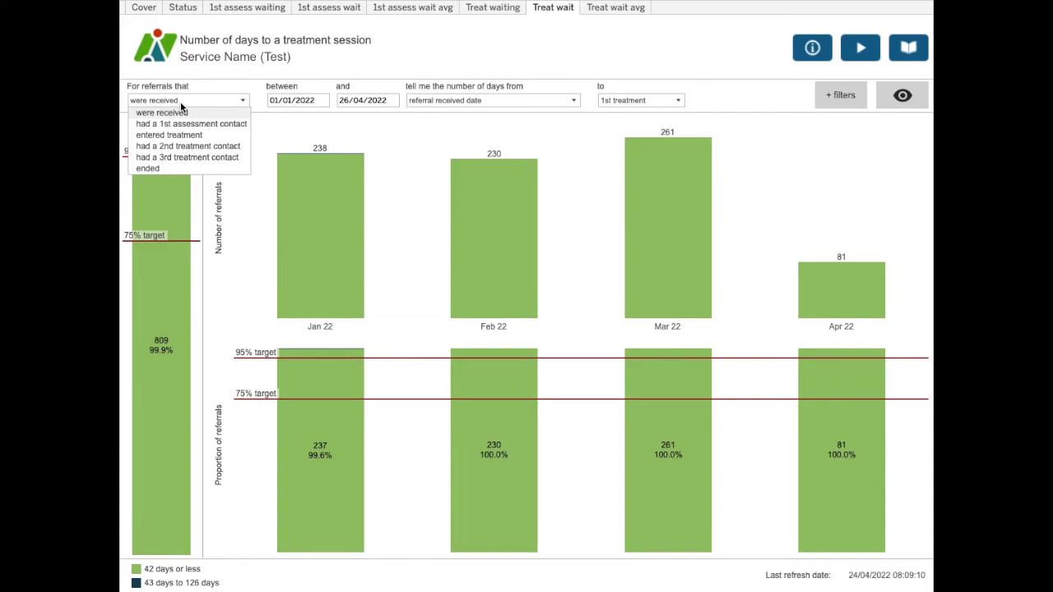
pyautogui.click(180, 101)
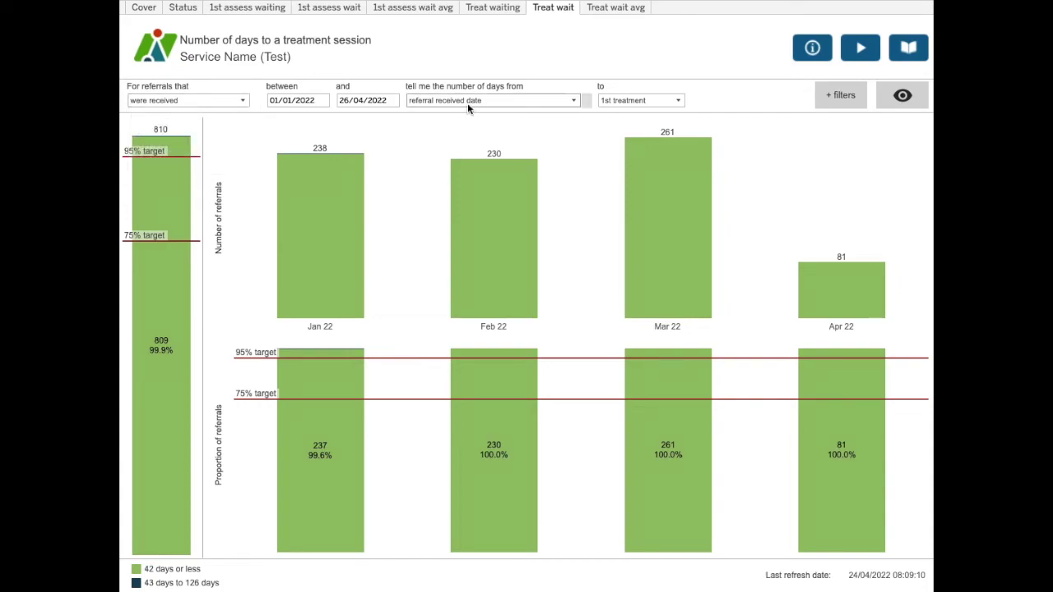
pyautogui.click(467, 103)
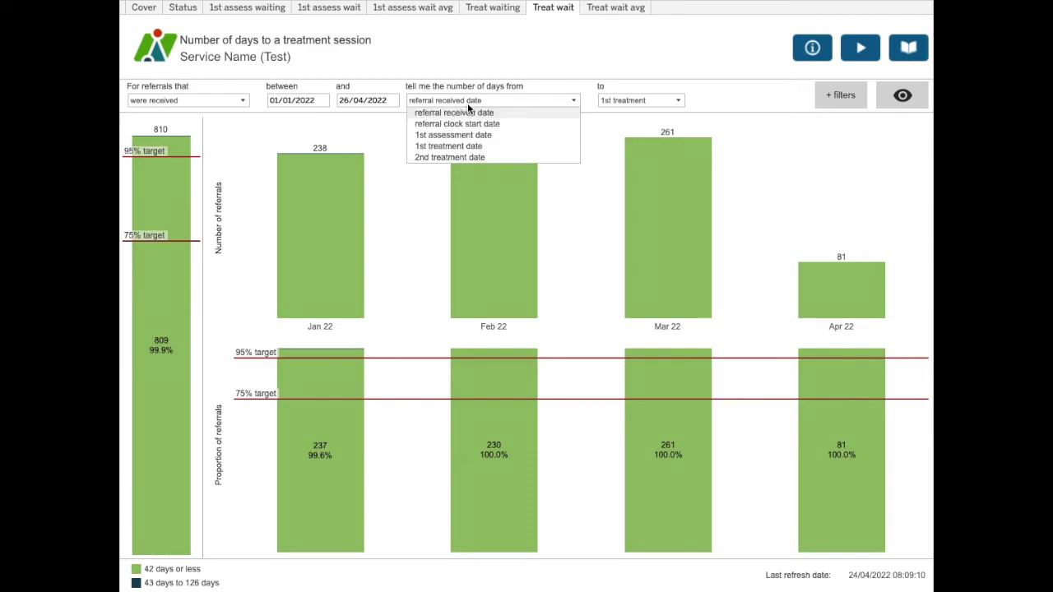
pyautogui.click(650, 101)
pyautogui.click(654, 102)
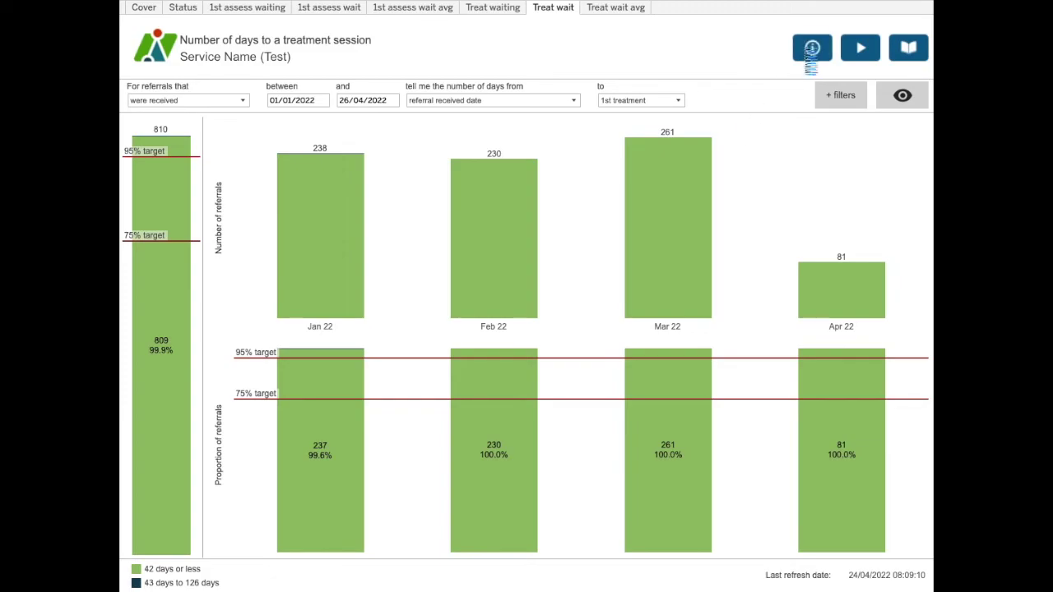
# Step: Read and close the M036–M055 information notes, then go to the Treat wait avg sheet
pyautogui.click(812, 58)
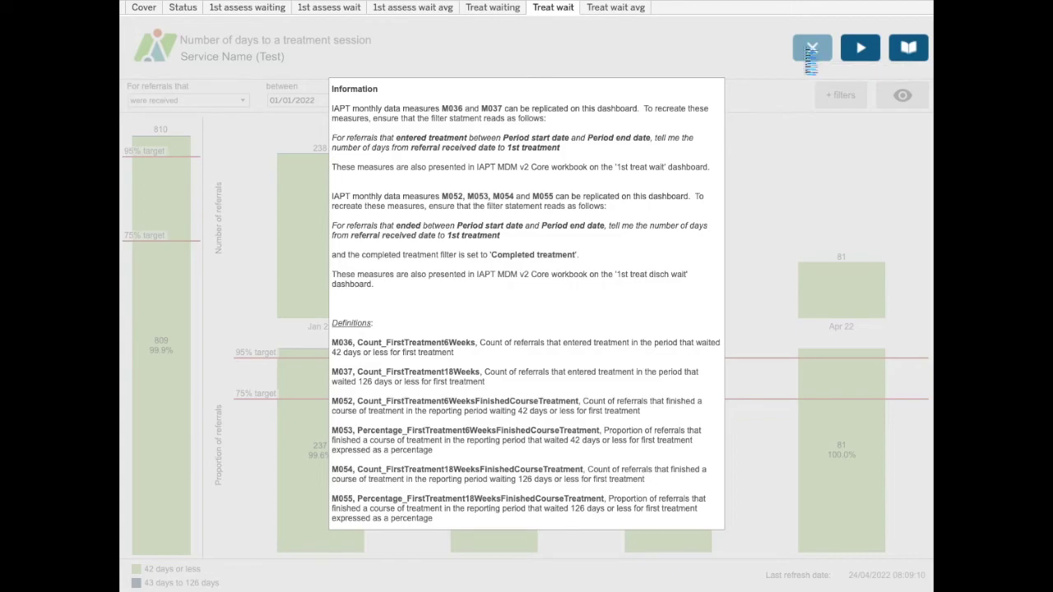
pyautogui.click(807, 55)
pyautogui.click(608, 10)
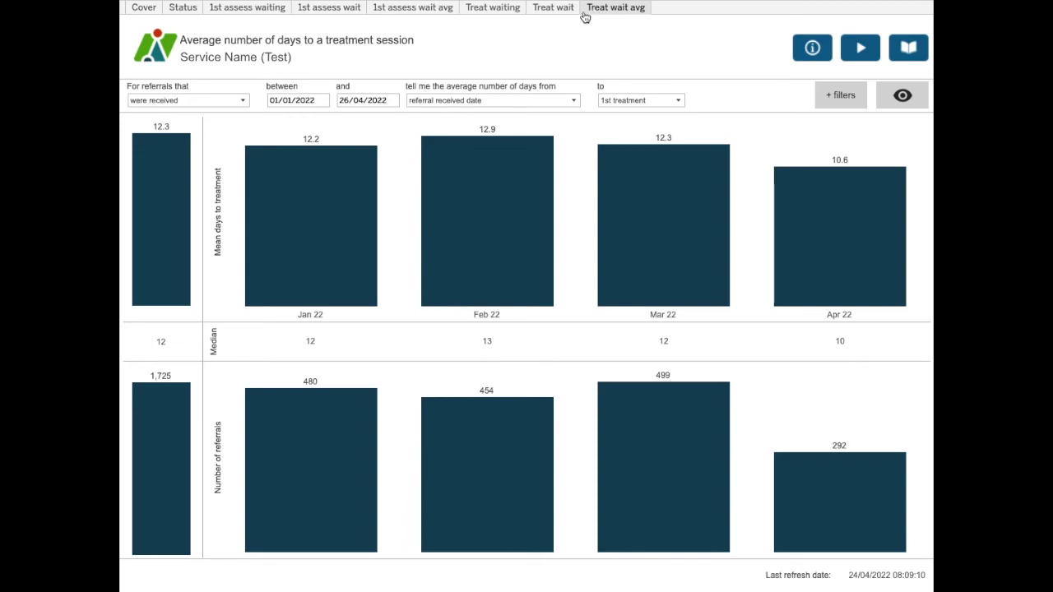
# Step: Check the referral stage, wait start date and treatment end point options, keeping 'were received'
pyautogui.click(207, 102)
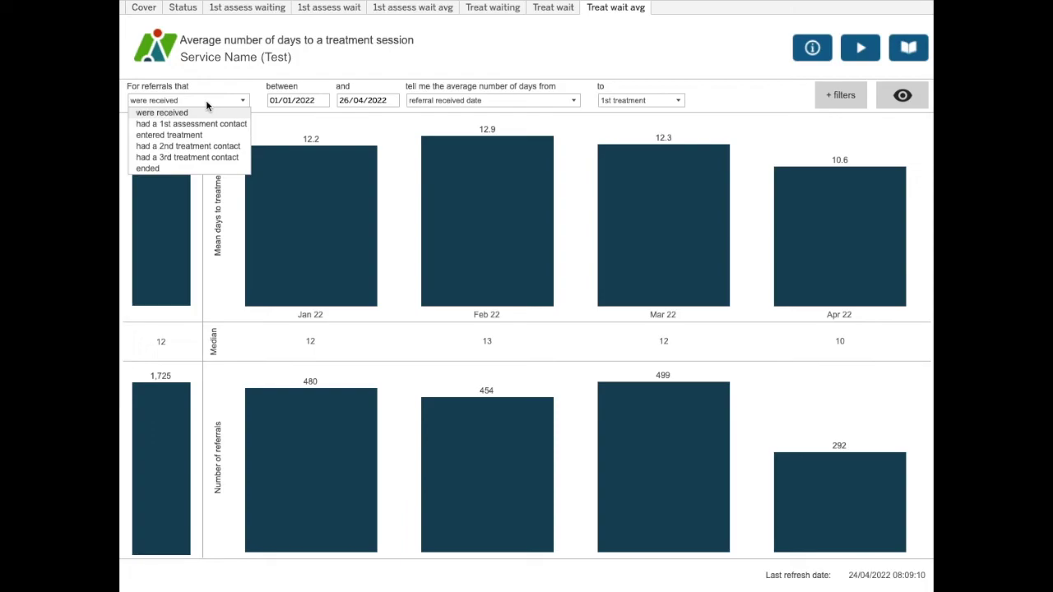
pyautogui.click(312, 114)
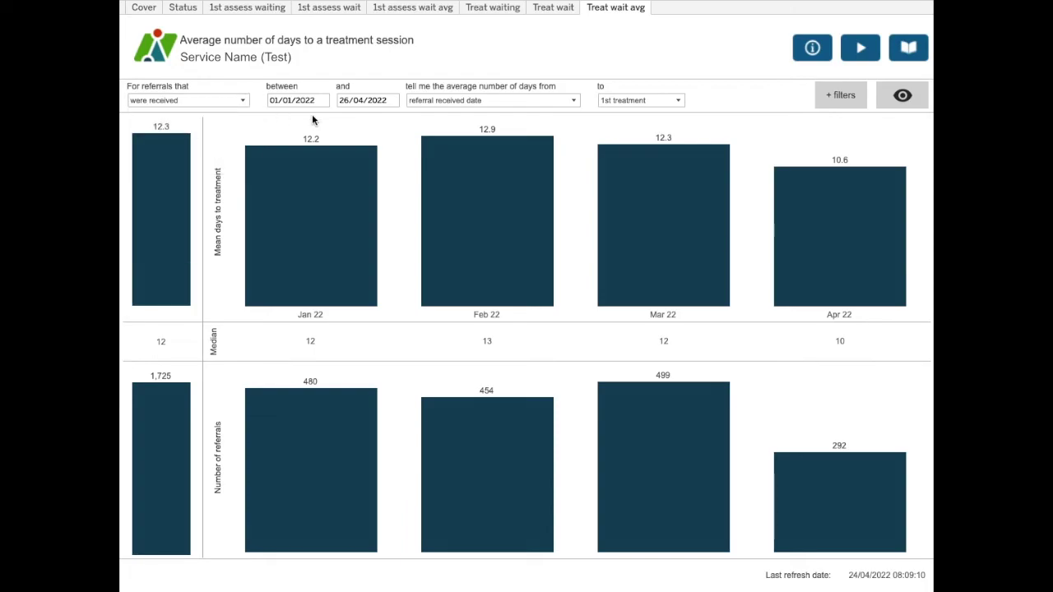
pyautogui.click(507, 102)
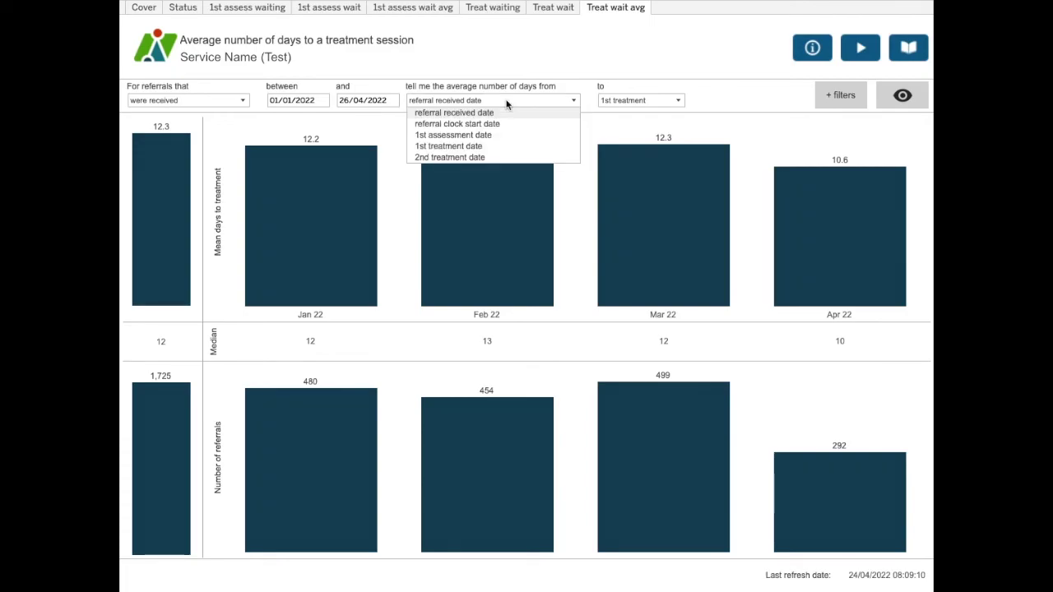
pyautogui.click(617, 101)
pyautogui.click(652, 102)
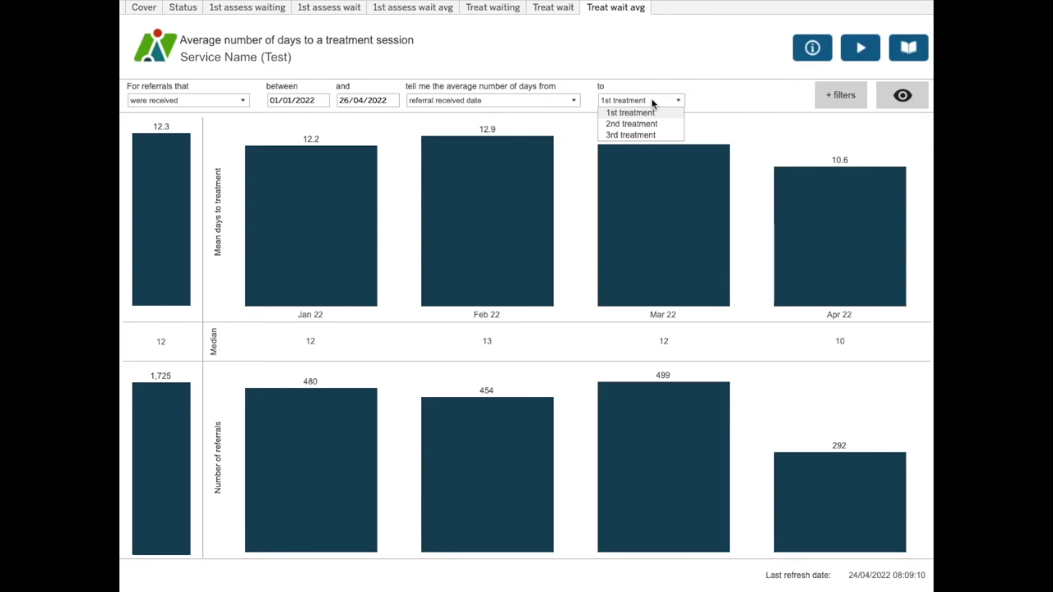
# Step: Keep 1st treatment as the end point and measure the average wait from 2nd treatment date
pyautogui.click(507, 103)
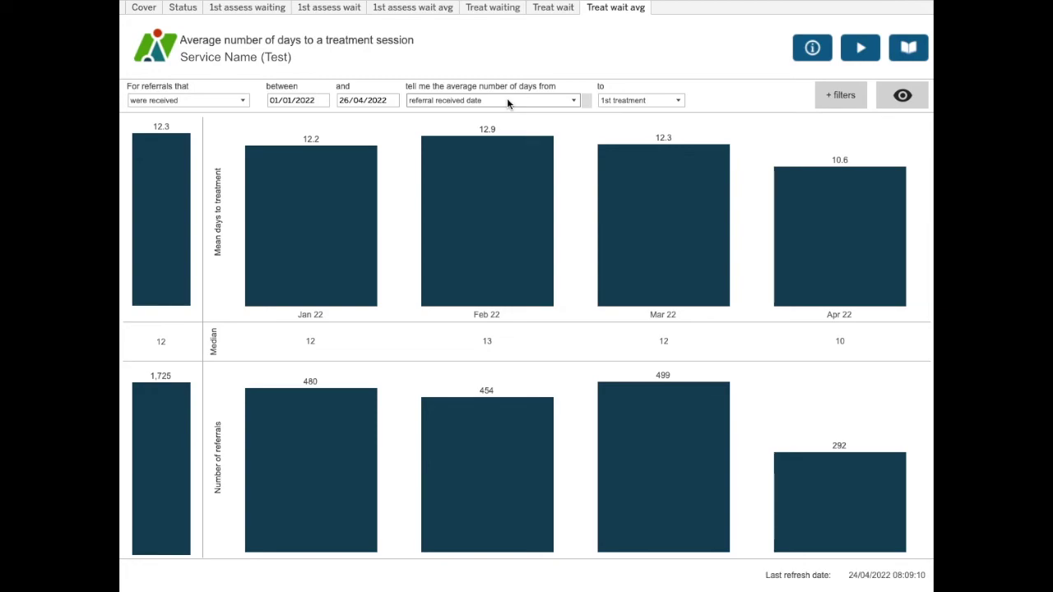
pyautogui.click(507, 100)
pyautogui.click(462, 158)
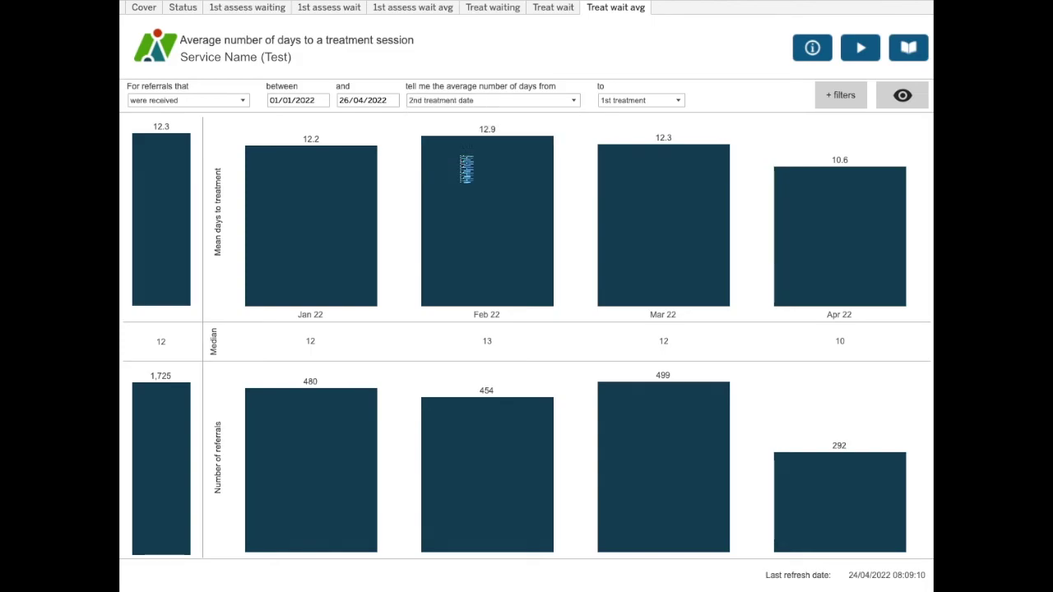